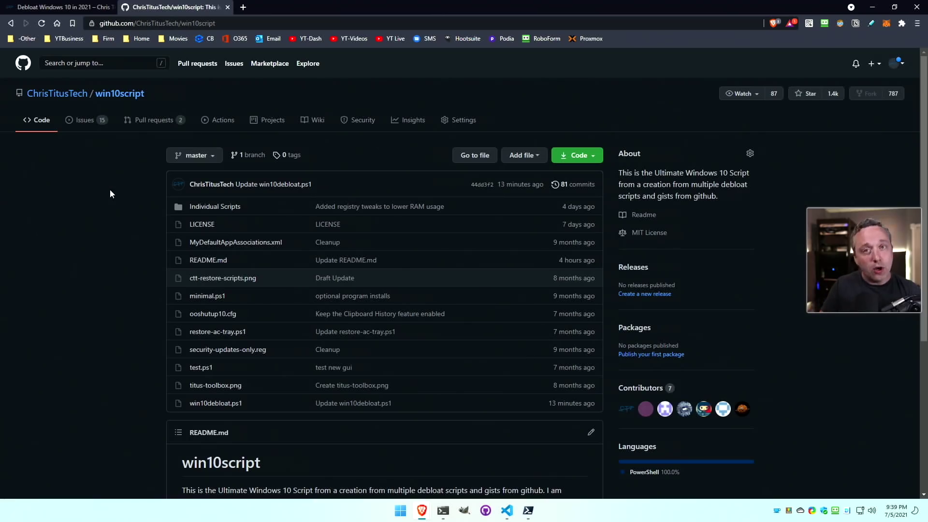
Step: Browse the win10script repo's open issues and pull requests, then switch to the Debloat Windows 10 in 2021 article
{"action": "left_click", "coordinate": [92, 122]}
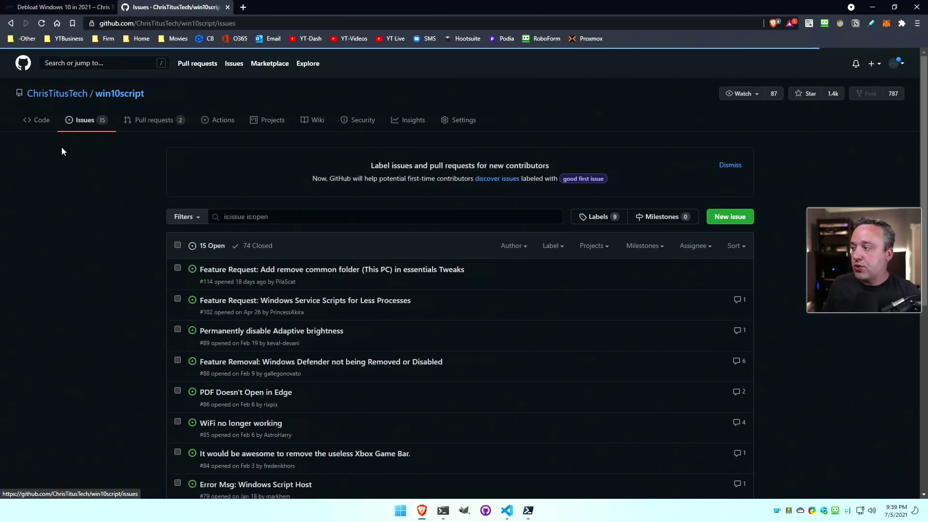
{"action": "scroll", "coordinate": [74, 249], "scroll_direction": "down", "scroll_amount": 4}
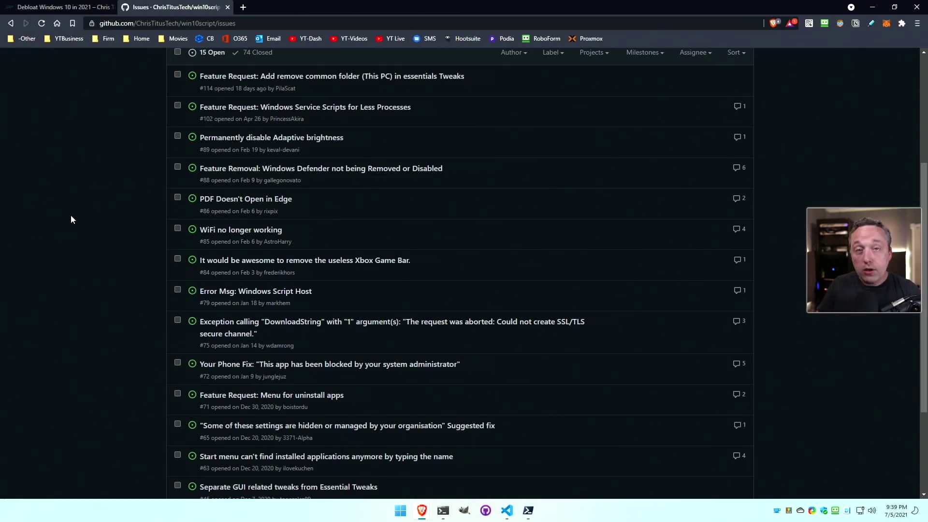
{"action": "scroll", "coordinate": [70, 220], "scroll_direction": "up", "scroll_amount": 4}
{"action": "left_click", "coordinate": [154, 120]}
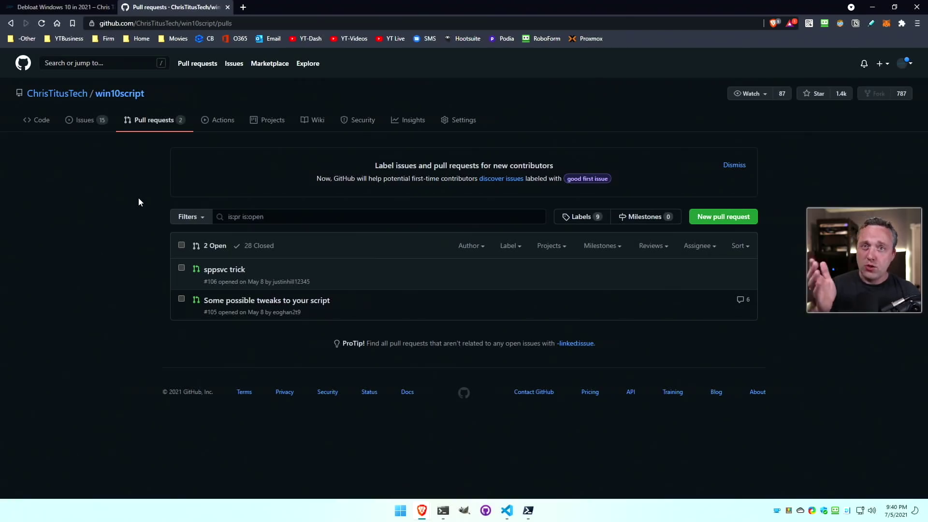
{"action": "left_click", "coordinate": [118, 96]}
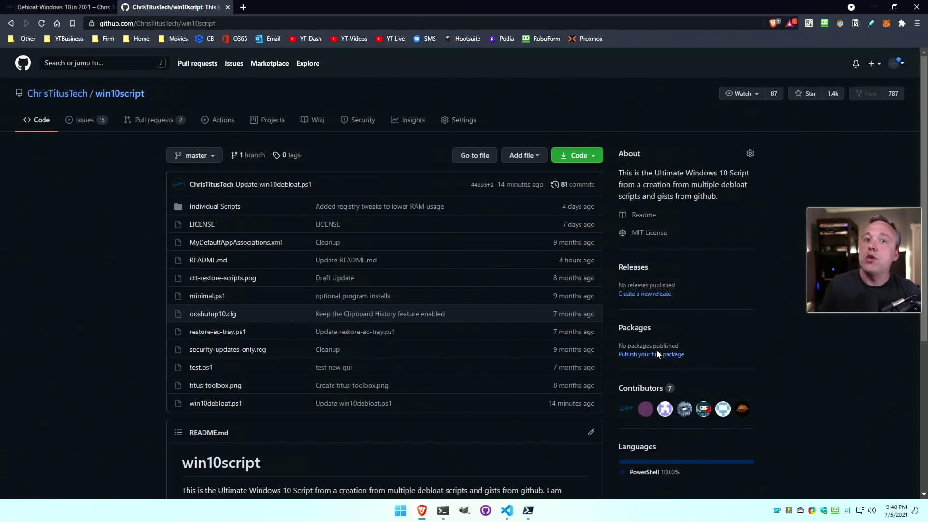
{"action": "key", "text": "ctrl+shift+Tab"}
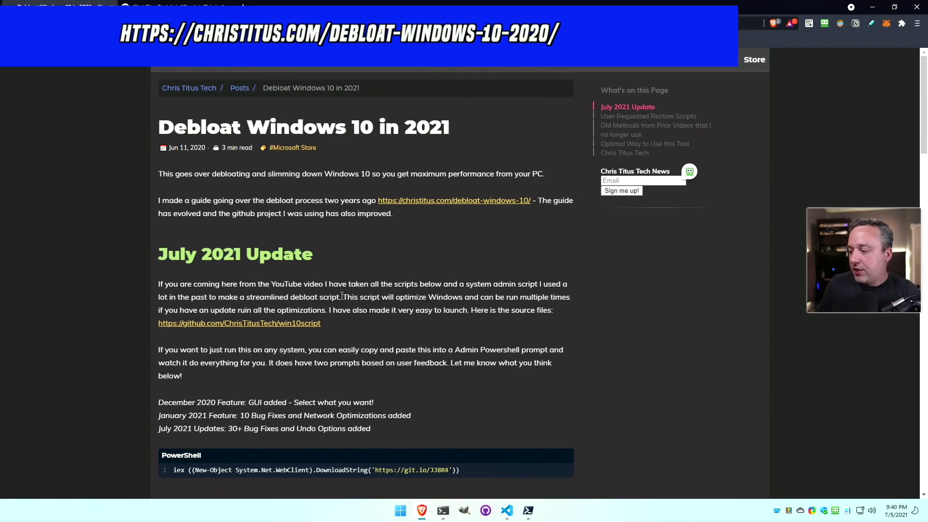
Step: Copy the article's one-line PowerShell launch command and open an administrator PowerShell terminal
{"action": "scroll", "coordinate": [297, 241], "scroll_direction": "down", "scroll_amount": 3}
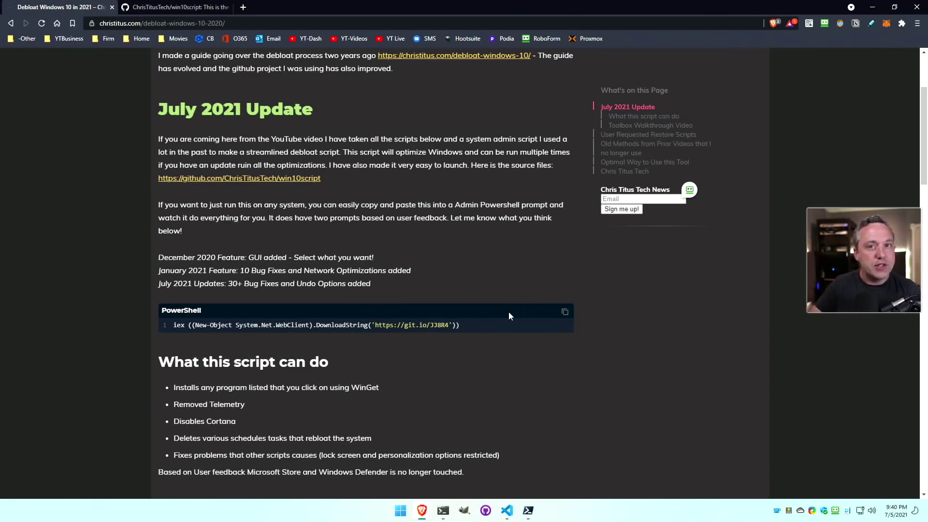
{"action": "left_click", "coordinate": [565, 312]}
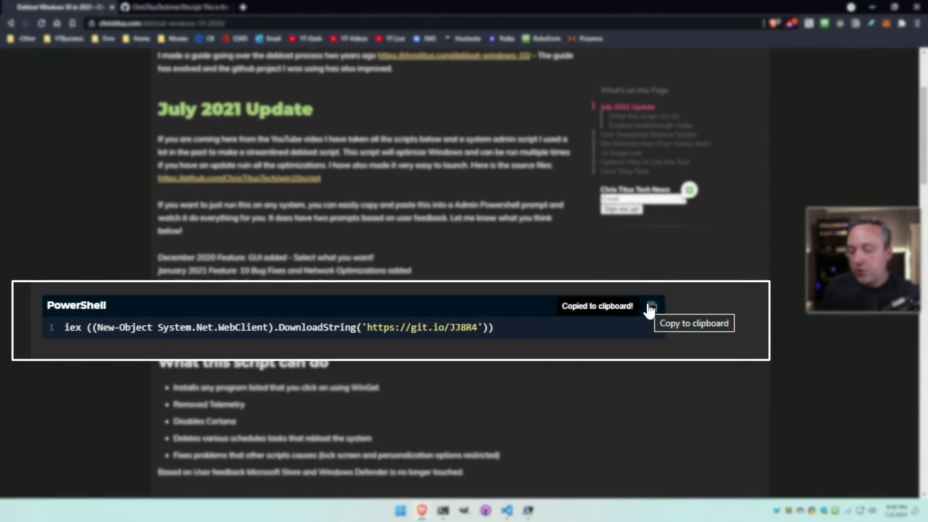
{"action": "right_click", "coordinate": [400, 511]}
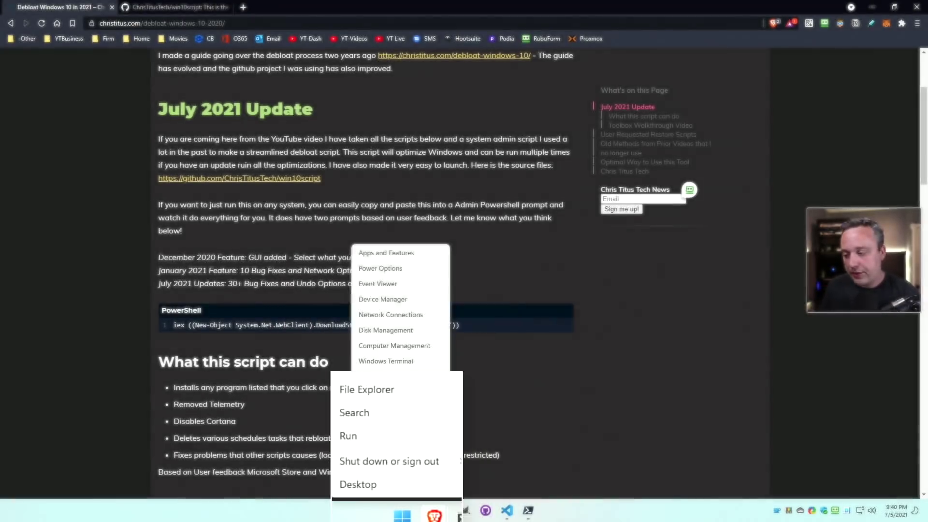
{"action": "left_click", "coordinate": [425, 373]}
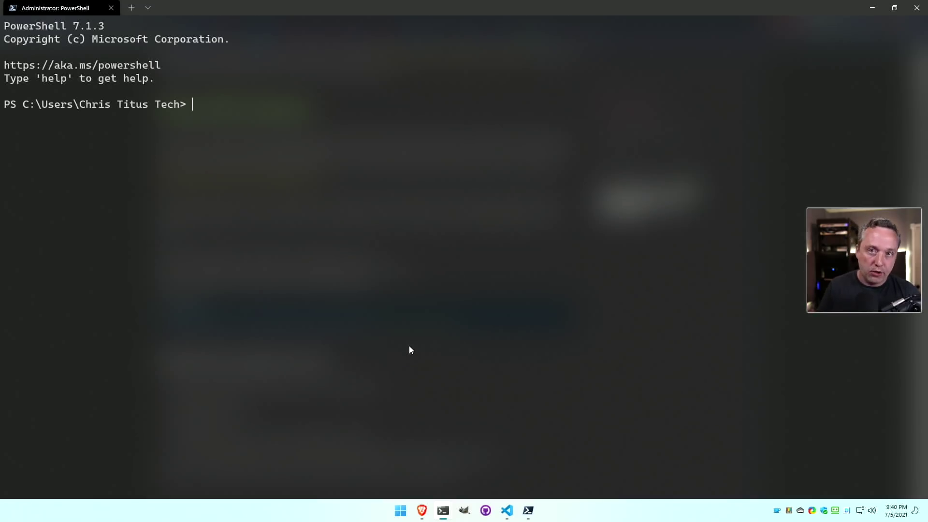
Step: Paste and run the launch command in the admin terminal, then install ImageGlass from the toolbox
{"action": "right_click", "coordinate": [263, 131]}
{"action": "left_click", "coordinate": [392, 310]}
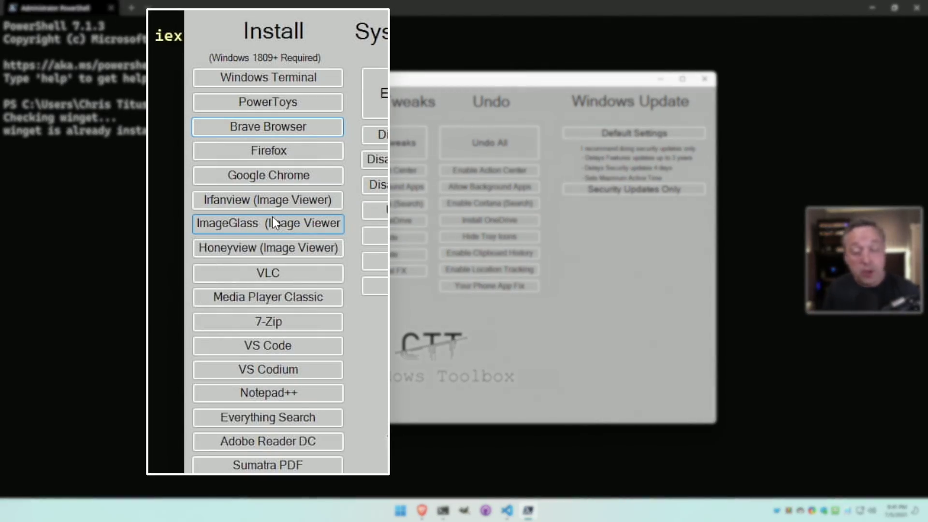
{"action": "left_click", "coordinate": [272, 220]}
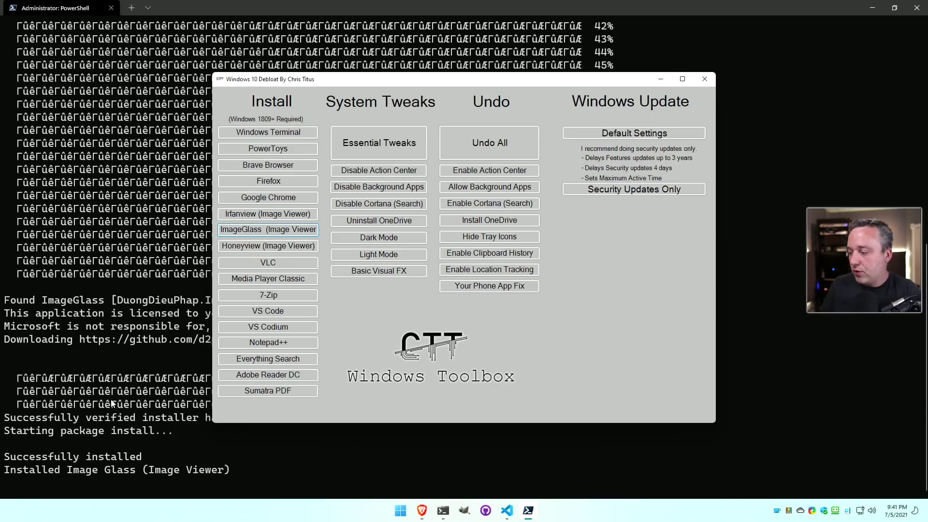
Step: Open the Start menu to confirm ImageGlass is listed as recently added
{"action": "key", "text": "super"}
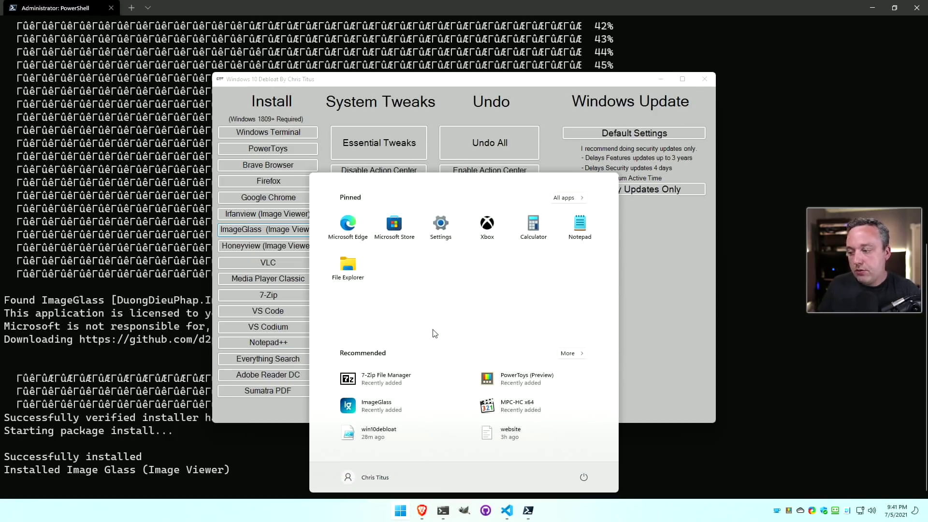
Step: Launch ImageGlass from the All apps ImageGlass folder, check its sample photo's options, then close it
{"action": "left_click", "coordinate": [567, 198]}
{"action": "scroll", "coordinate": [387, 329], "scroll_direction": "down", "scroll_amount": 3}
{"action": "scroll", "coordinate": [387, 329], "scroll_direction": "down", "scroll_amount": 2}
{"action": "left_click", "coordinate": [380, 359]}
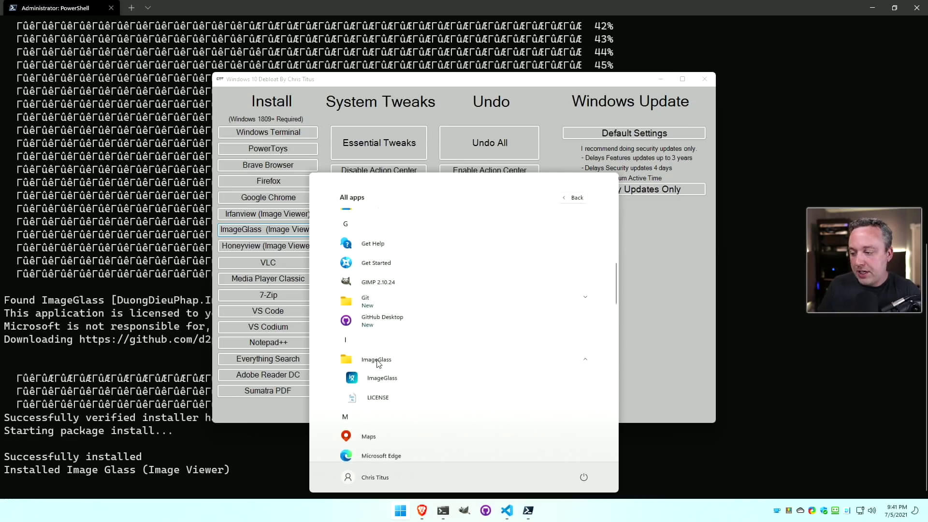
{"action": "left_click", "coordinate": [387, 377]}
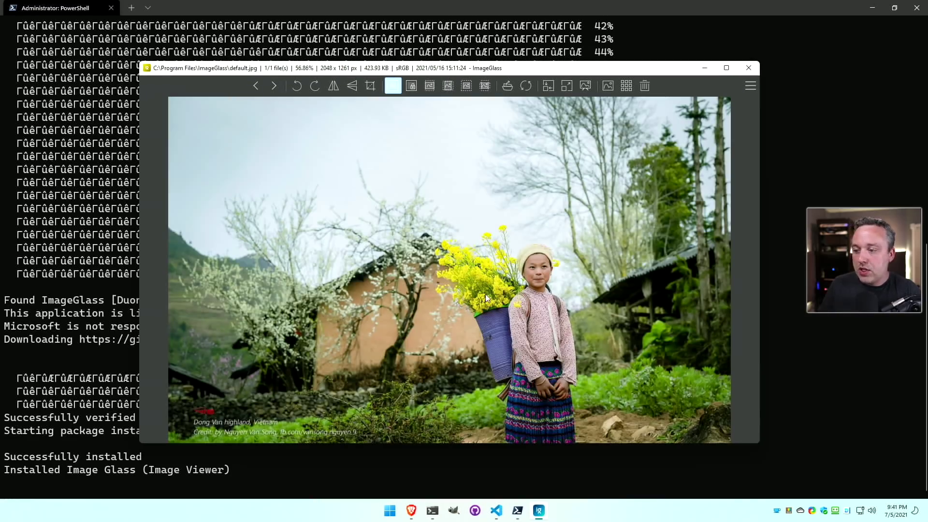
{"action": "right_click", "coordinate": [469, 232]}
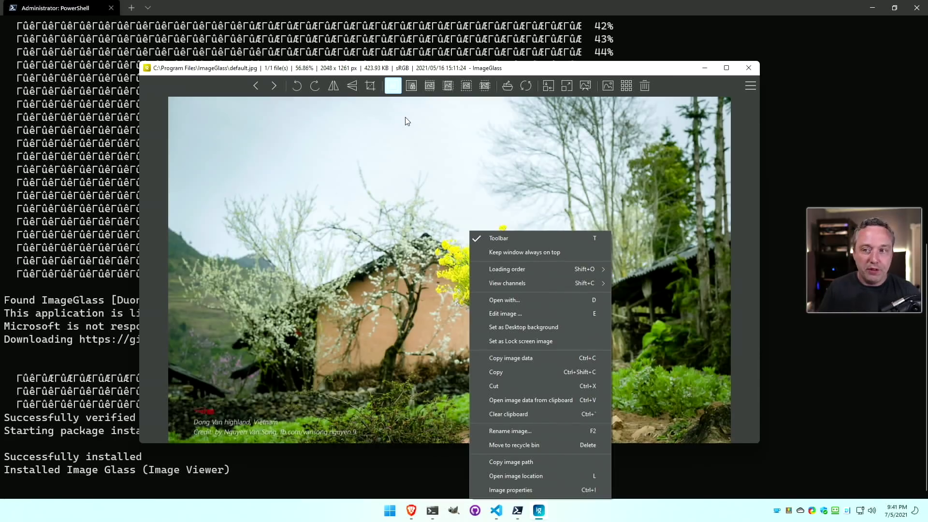
{"action": "left_click", "coordinate": [392, 137]}
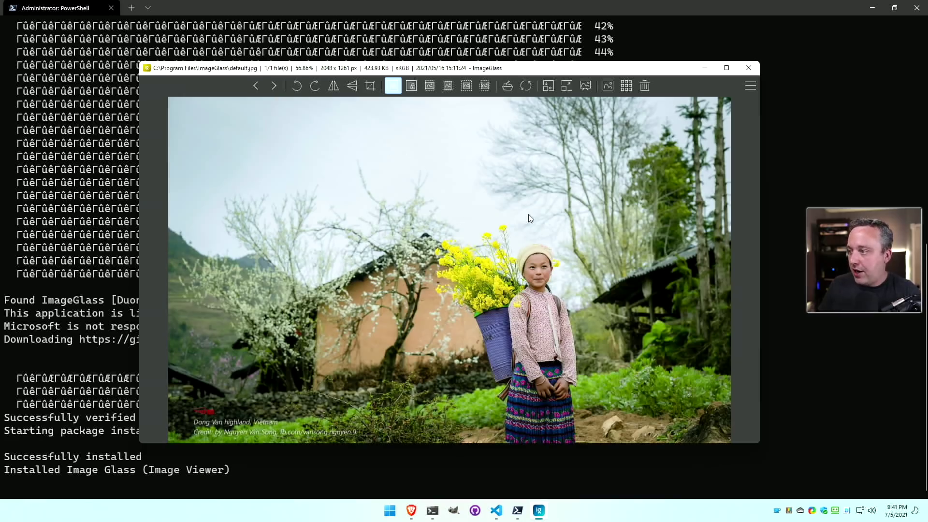
{"action": "left_click", "coordinate": [750, 70]}
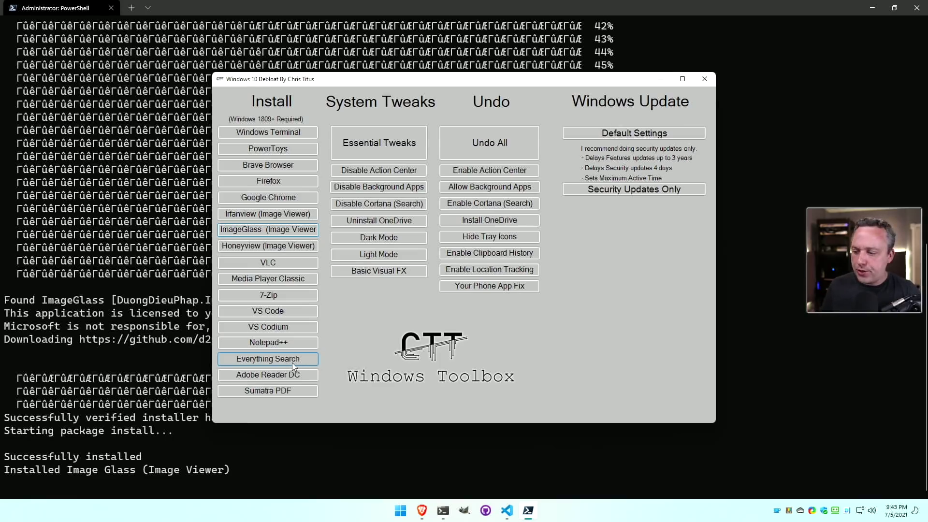
{"action": "key", "text": "super"}
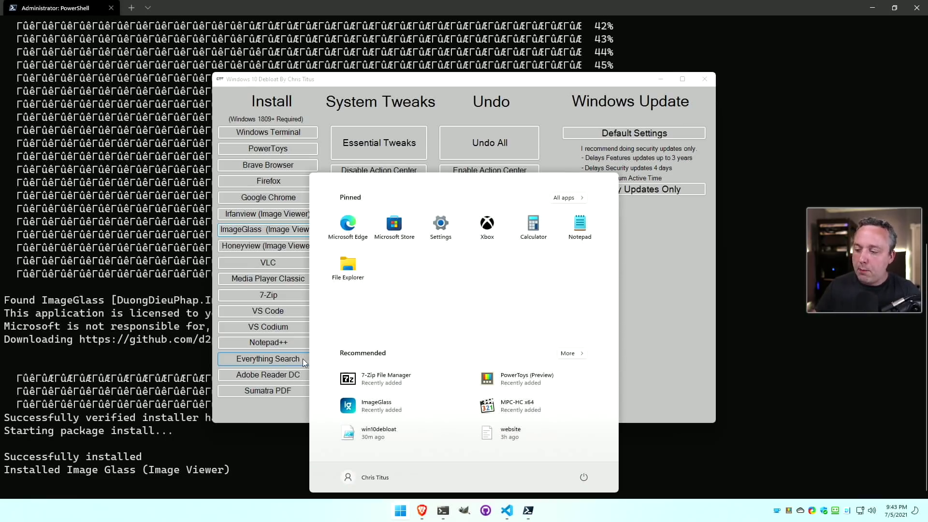
{"action": "type", "text": "gs"}
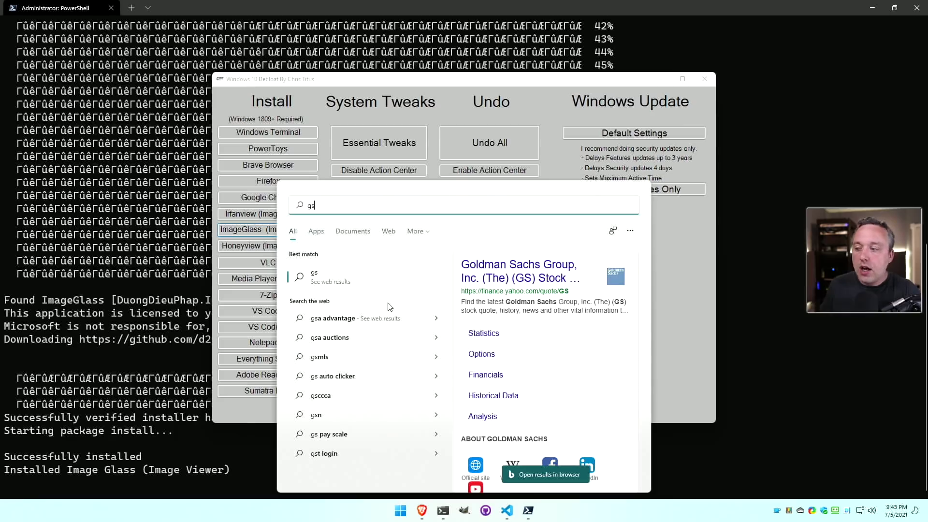
{"action": "left_click", "coordinate": [671, 257]}
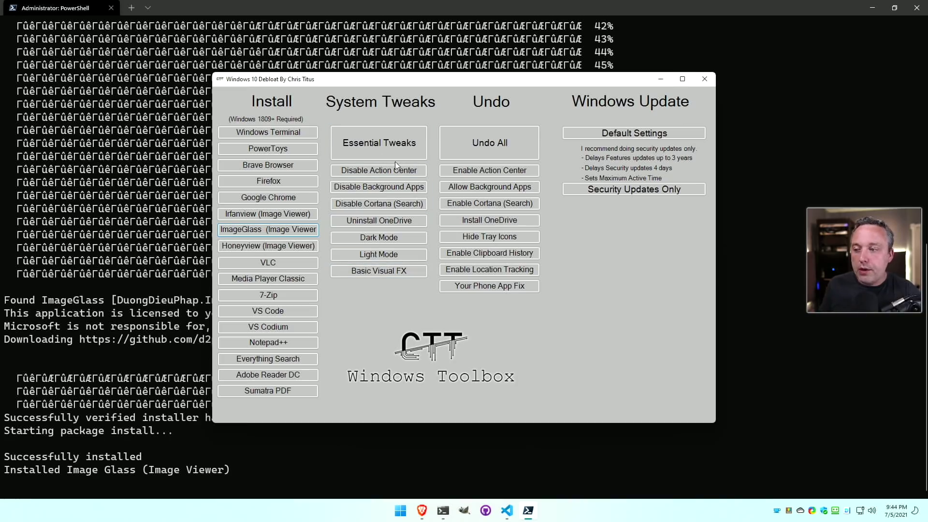
Step: Run Essential Tweaks with a restore point until the log shows completion, then open Start
{"action": "left_click", "coordinate": [376, 143]}
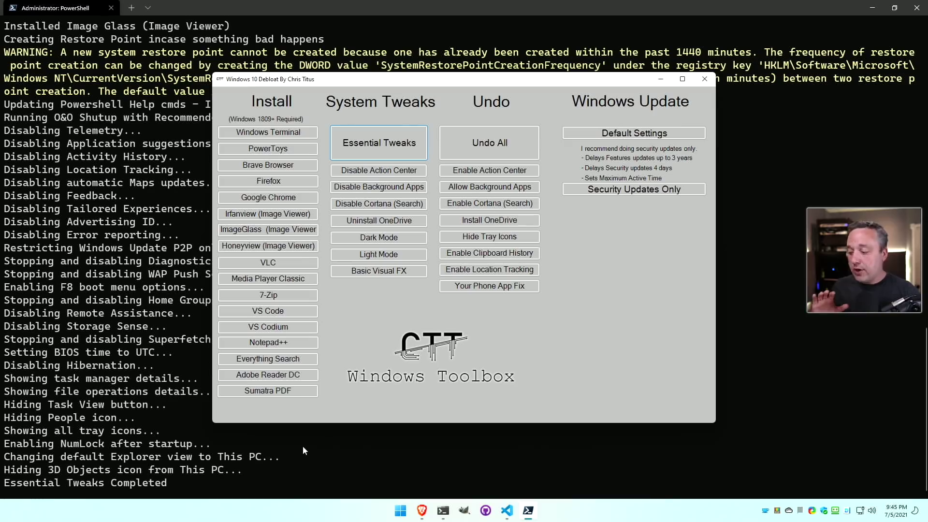
{"action": "left_click", "coordinate": [400, 511]}
{"action": "left_click", "coordinate": [565, 199]}
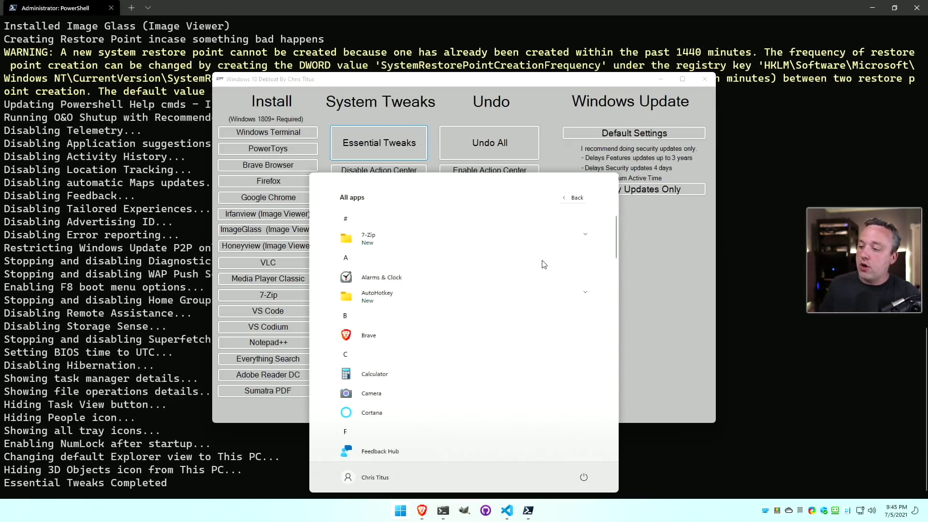
{"action": "scroll", "coordinate": [394, 286], "scroll_direction": "down", "scroll_amount": 2}
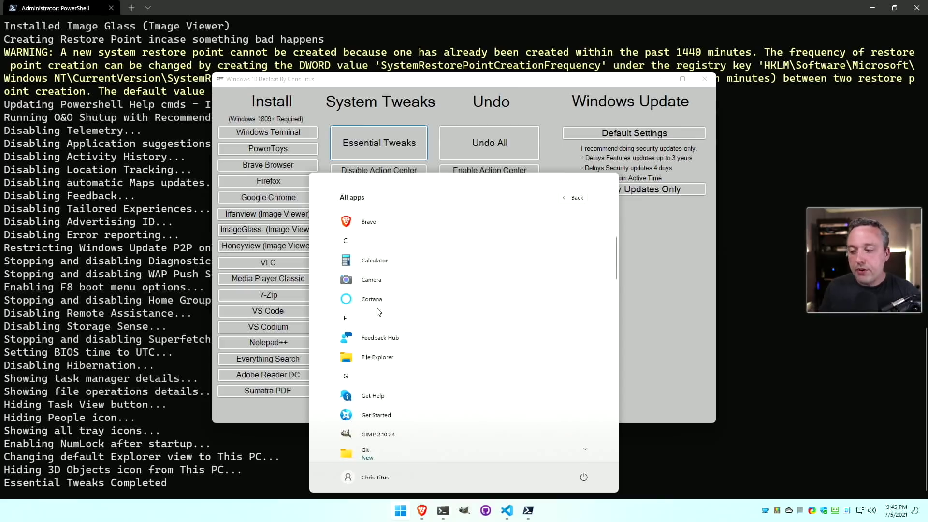
{"action": "right_click", "coordinate": [380, 284]}
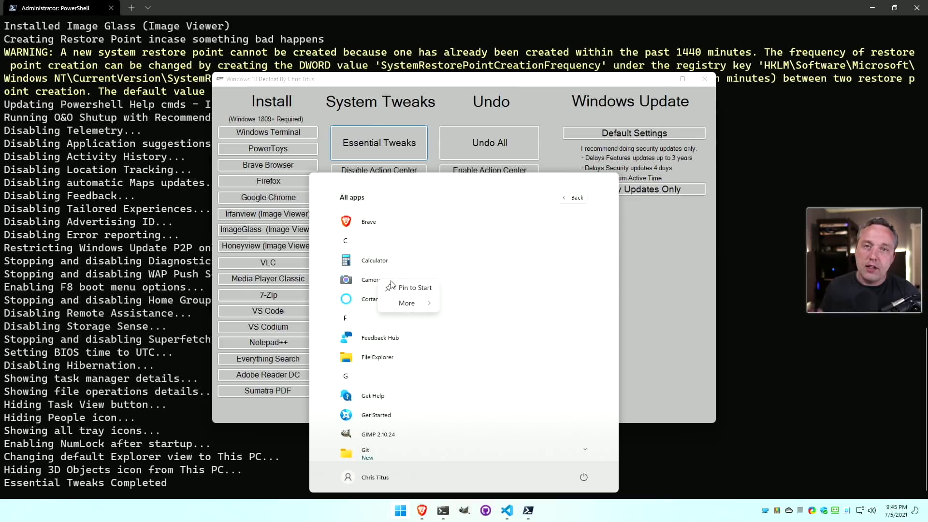
{"action": "left_click", "coordinate": [495, 376]}
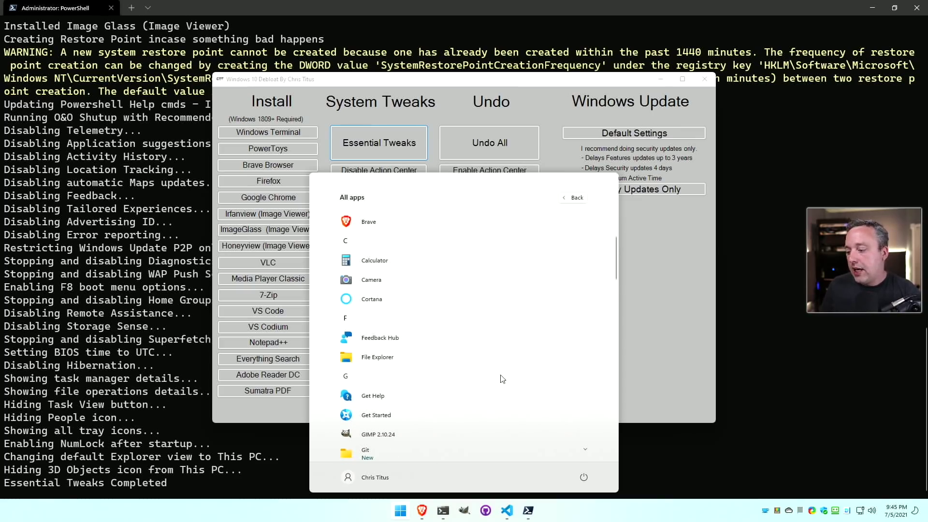
{"action": "scroll", "coordinate": [503, 372], "scroll_direction": "down", "scroll_amount": 2}
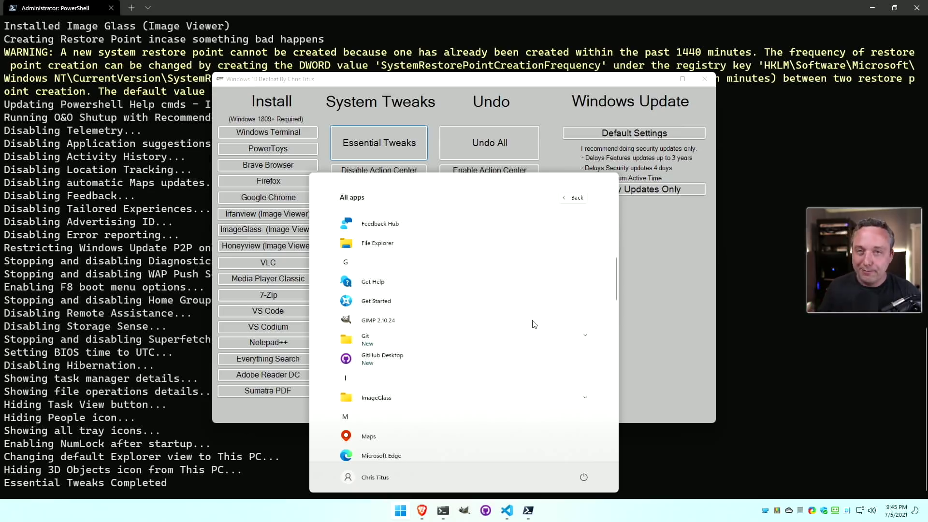
{"action": "left_click", "coordinate": [675, 310]}
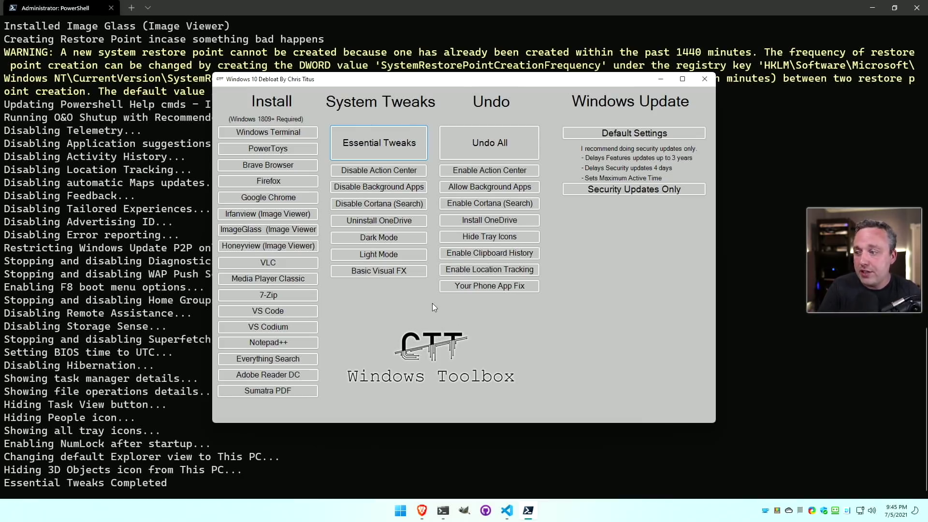
Step: Disable the Action Center, then open a new Ubuntu 20.04 tab in Windows Terminal
{"action": "left_click", "coordinate": [387, 168]}
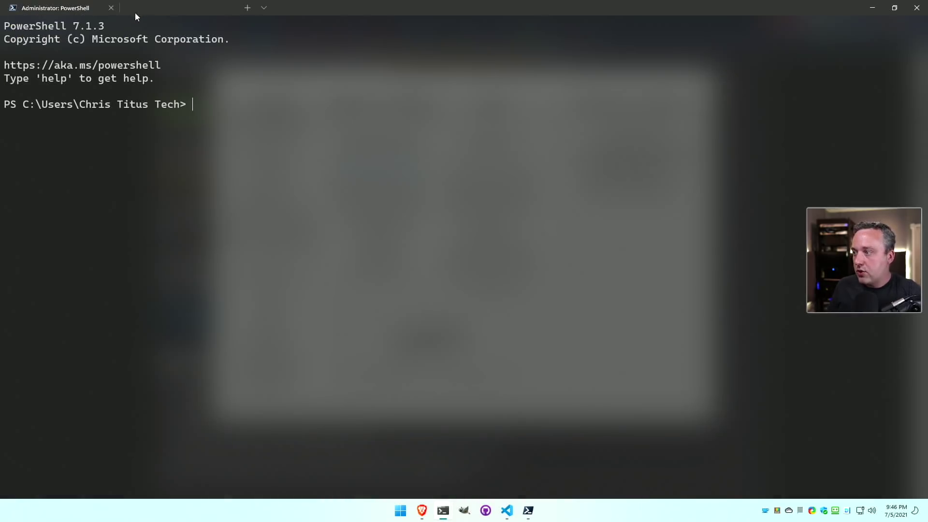
{"action": "left_click", "coordinate": [264, 8]}
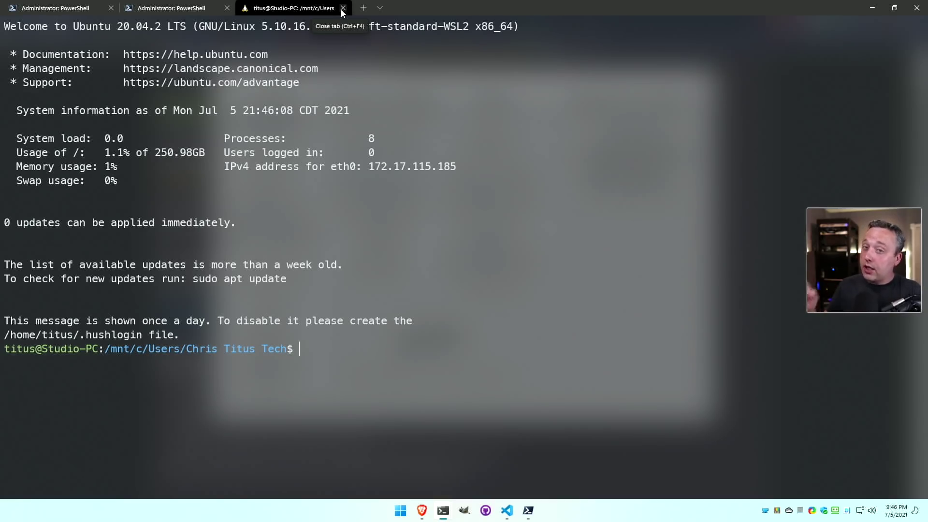
Step: Close the Ubuntu and extra PowerShell tabs and bring the toolbox back to the front
{"action": "left_click", "coordinate": [342, 8]}
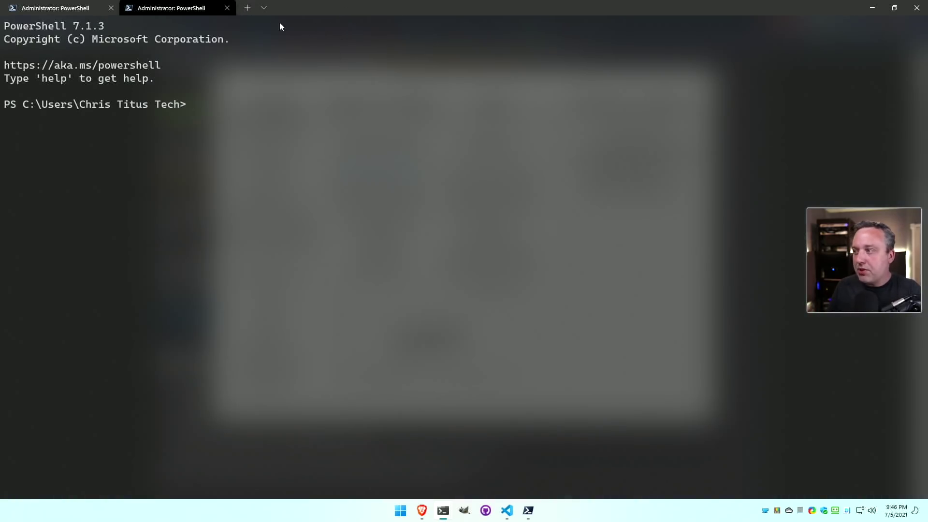
{"action": "left_click", "coordinate": [227, 8]}
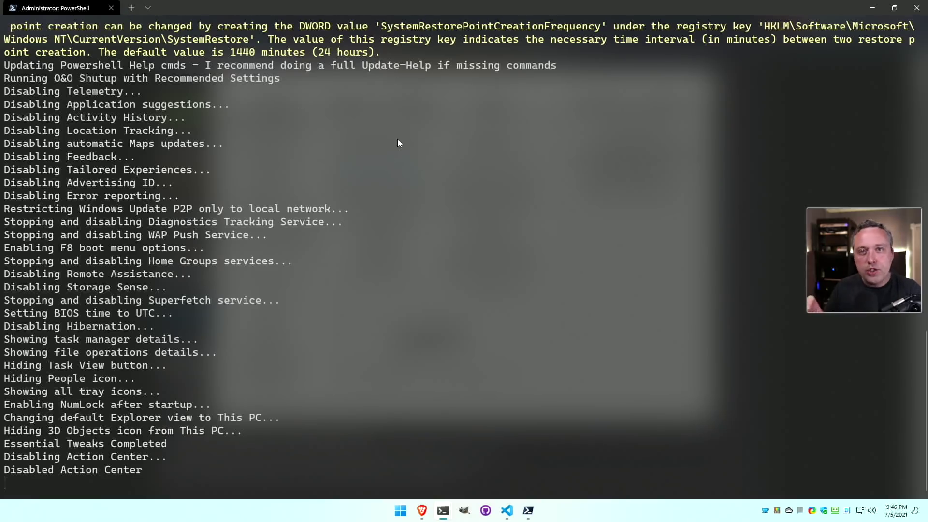
{"action": "mouse_move", "coordinate": [529, 511]}
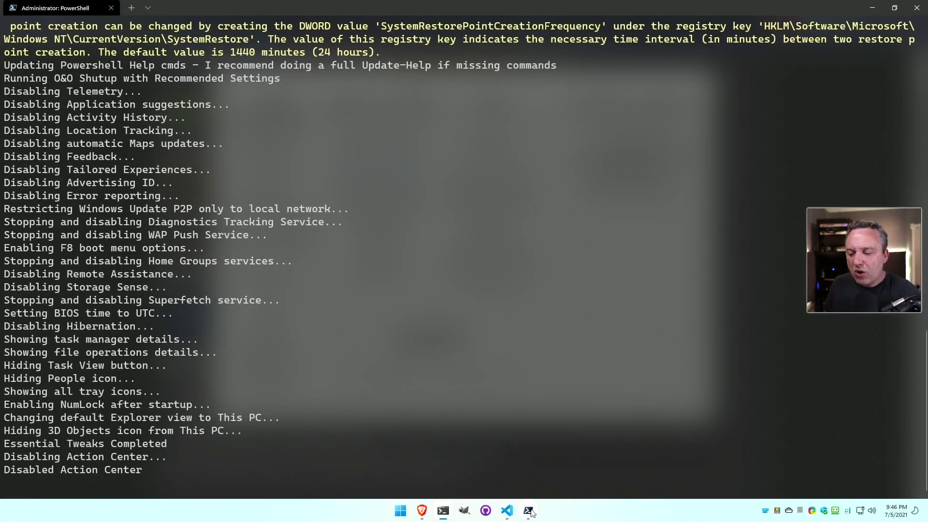
{"action": "left_click", "coordinate": [528, 512]}
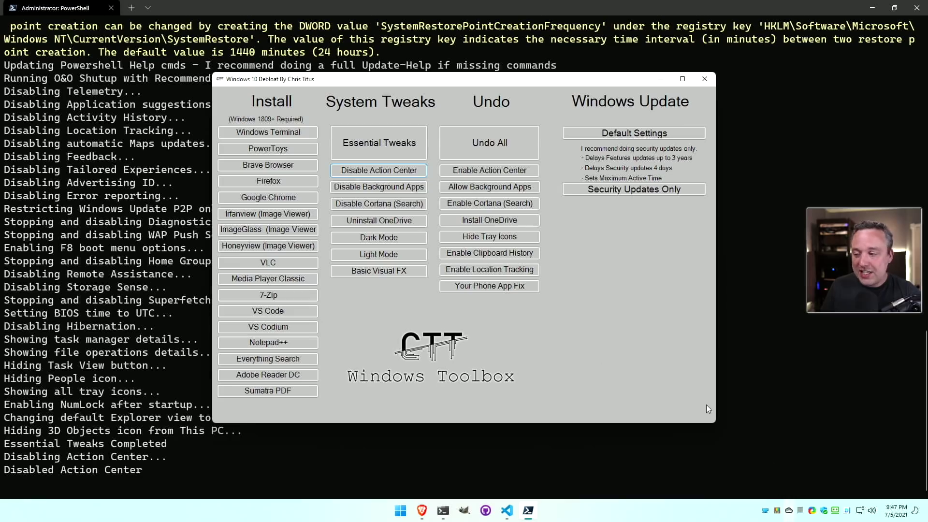
Step: Uninstall OneDrive via the toolbox, then choose the reinstall OneDrive option
{"action": "left_click", "coordinate": [377, 225]}
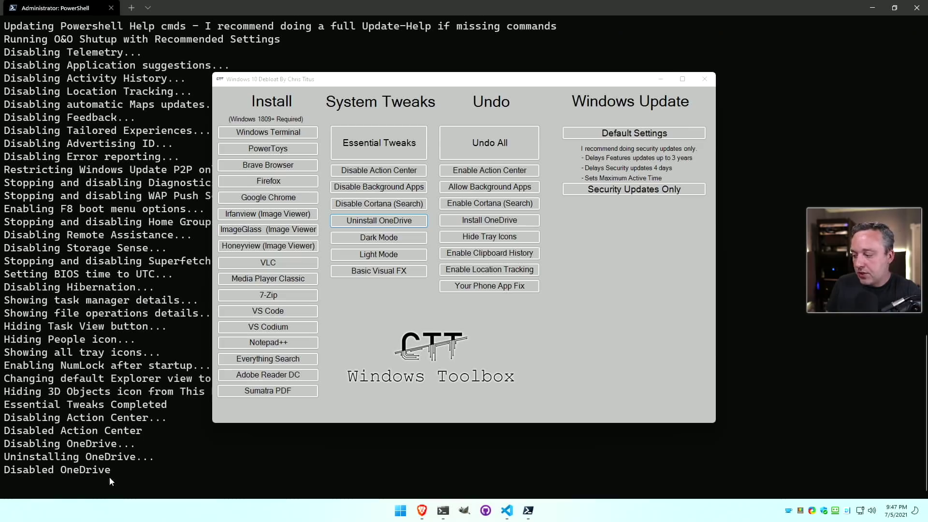
{"action": "left_click", "coordinate": [498, 220]}
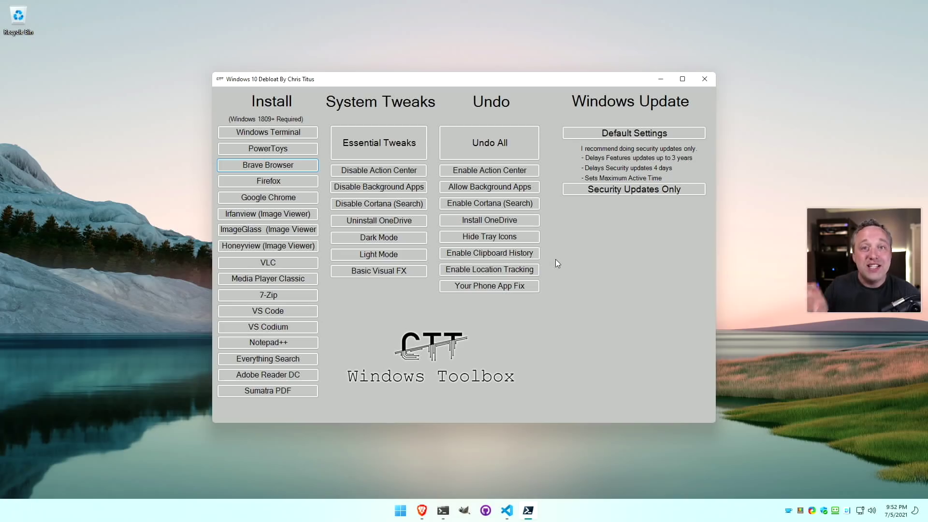
{"action": "key", "text": "super"}
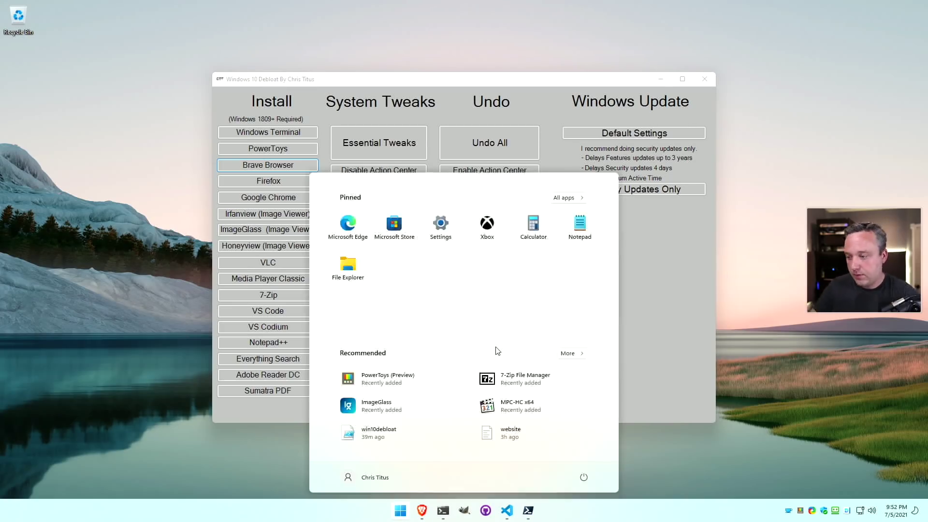
{"action": "type", "text": "system re"}
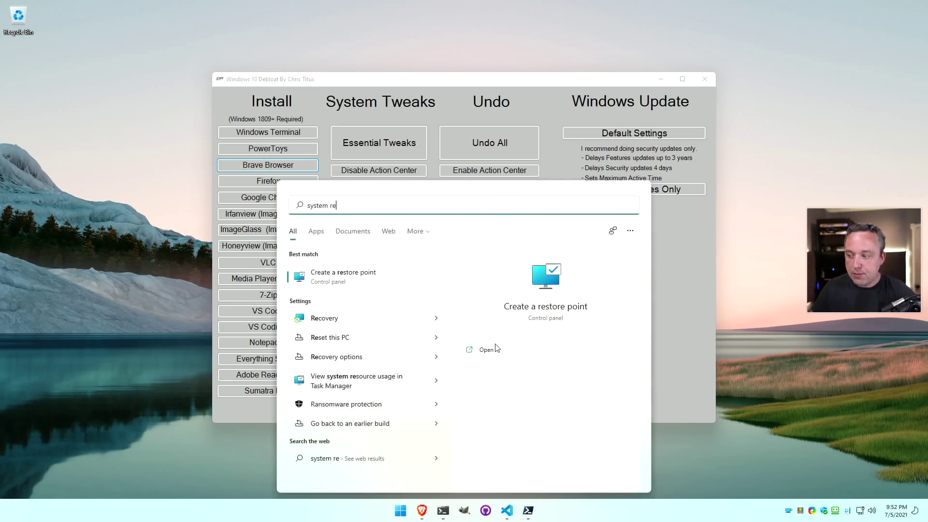
{"action": "left_click", "coordinate": [366, 275]}
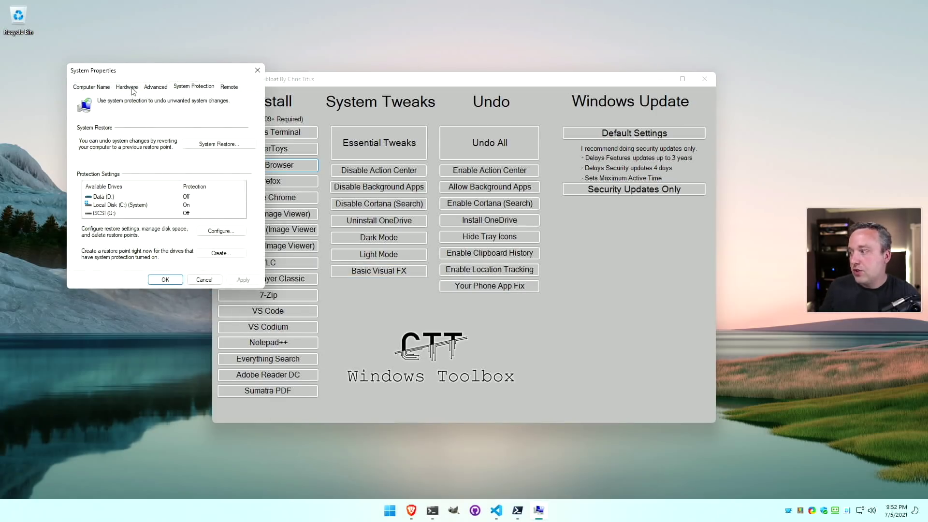
{"action": "left_click", "coordinate": [230, 143]}
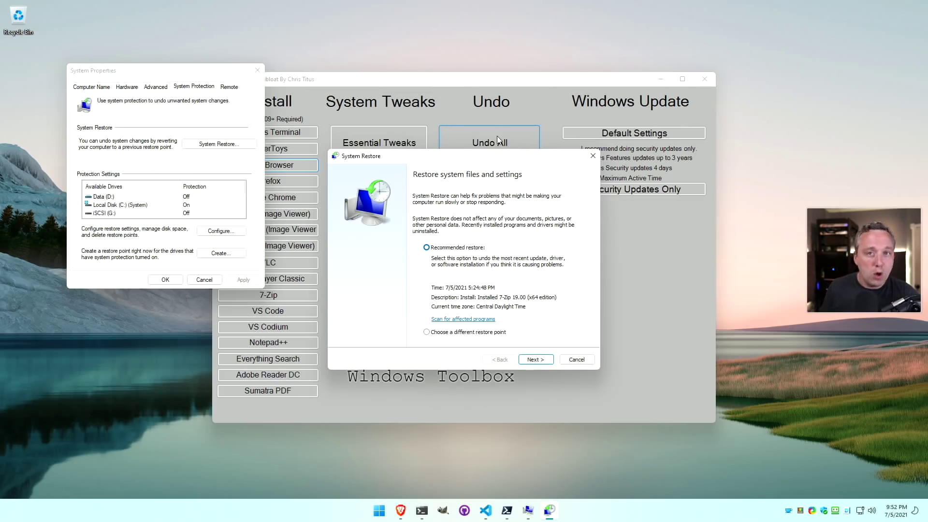
{"action": "left_click", "coordinate": [592, 156]}
{"action": "left_click", "coordinate": [257, 70]}
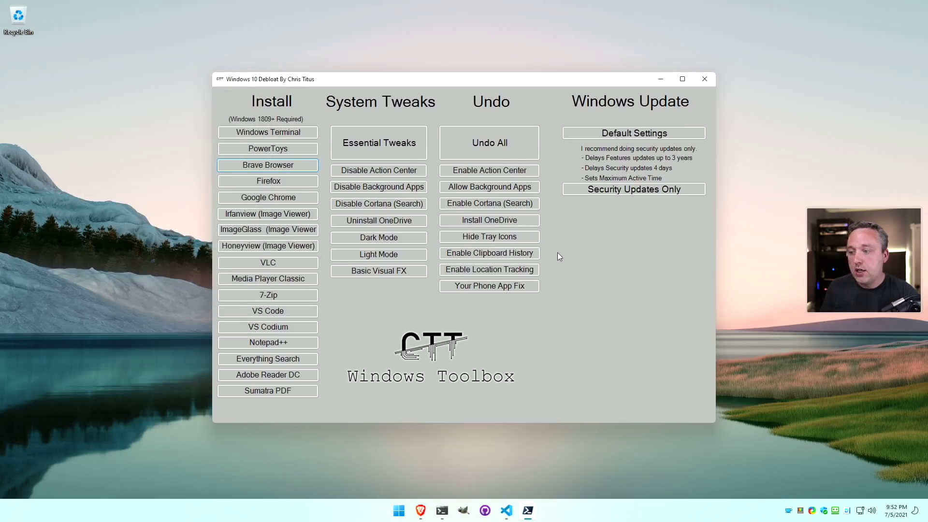